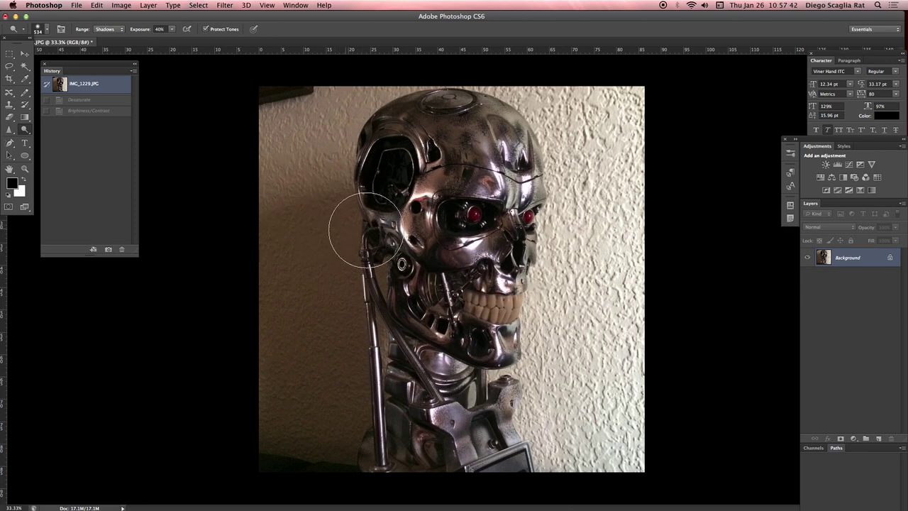
Desaturate the photo of the metal skull.
{"action": "key", "text": "space"}
{"action": "left_click", "coordinate": [325, 215]}
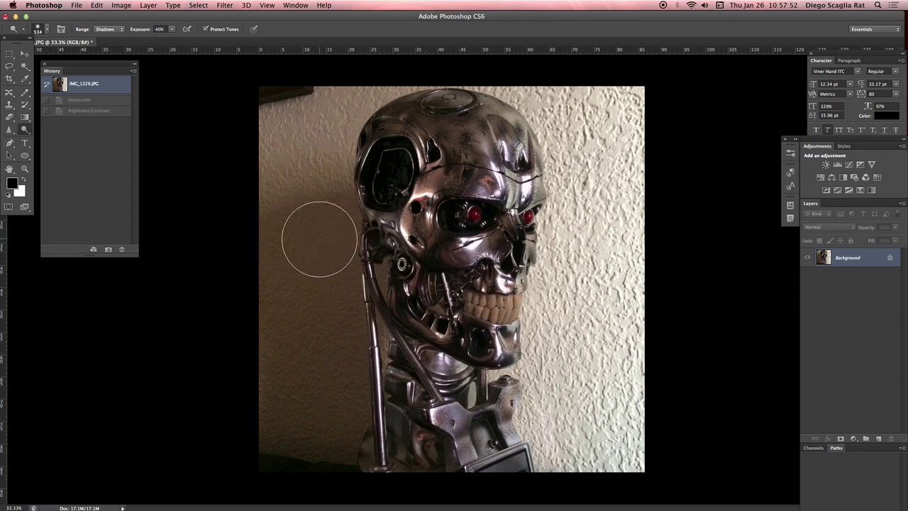
{"action": "left_click", "coordinate": [120, 5]}
{"action": "mouse_move", "coordinate": [135, 36]}
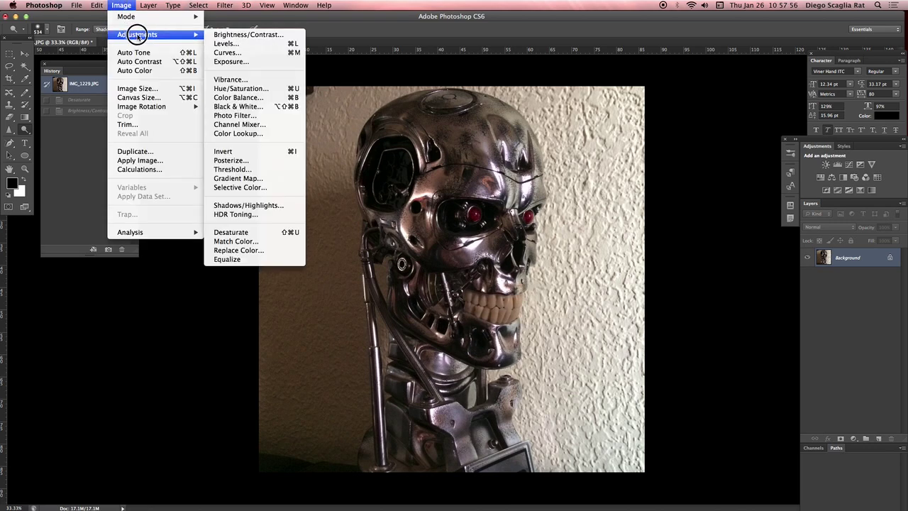
{"action": "left_click", "coordinate": [264, 234]}
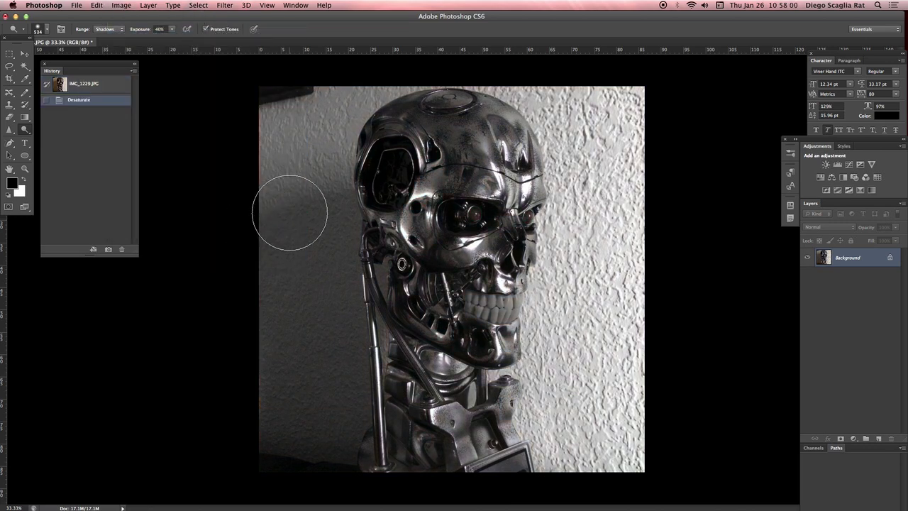
Apply a Brightness/Contrast adjustment with brightness about 55 and contrast -36 to the desaturated photo.
{"action": "left_click", "coordinate": [121, 4]}
{"action": "mouse_move", "coordinate": [140, 36]}
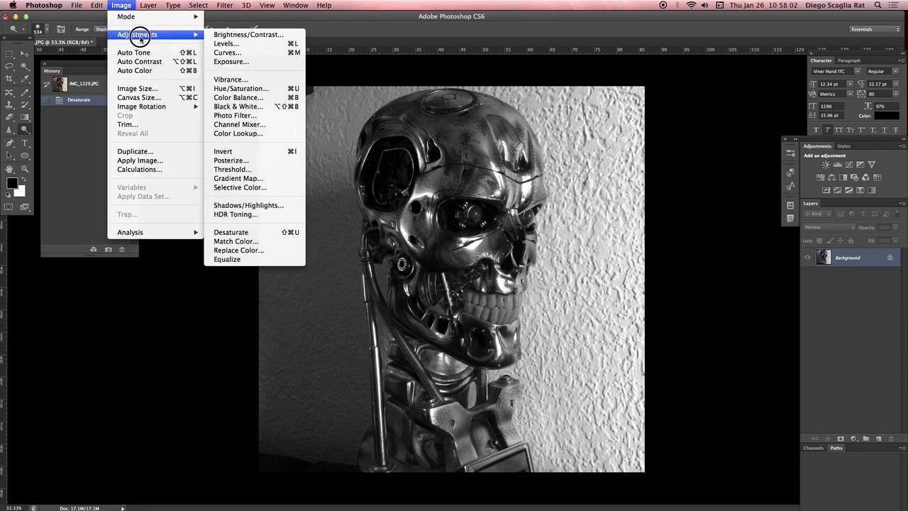
{"action": "left_click", "coordinate": [227, 34]}
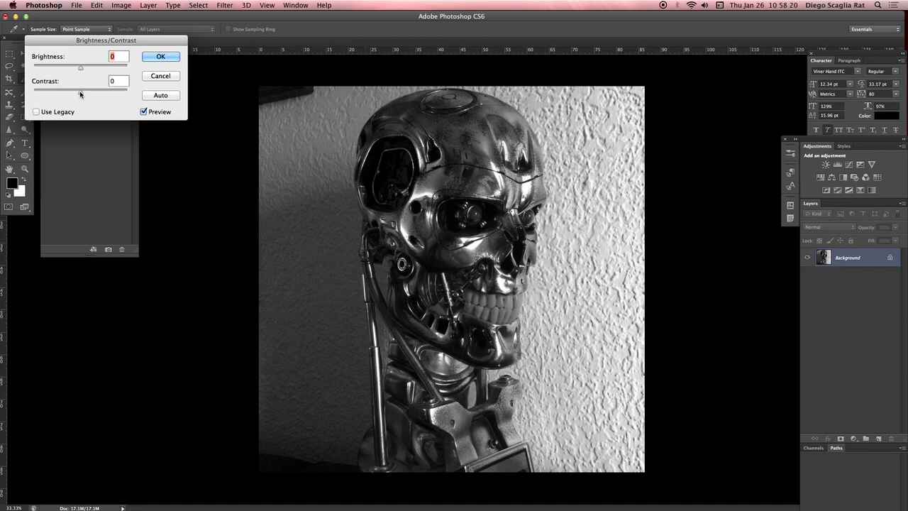
{"action": "left_click_drag", "start_coordinate": [79, 94], "coordinate": [98, 68]}
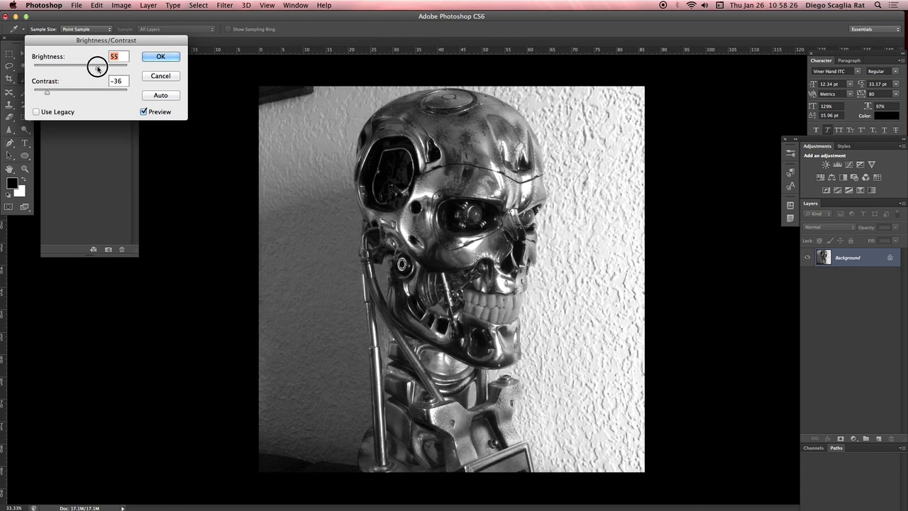
{"action": "left_click_drag", "start_coordinate": [98, 69], "coordinate": [100, 67]}
{"action": "left_click", "coordinate": [160, 57]}
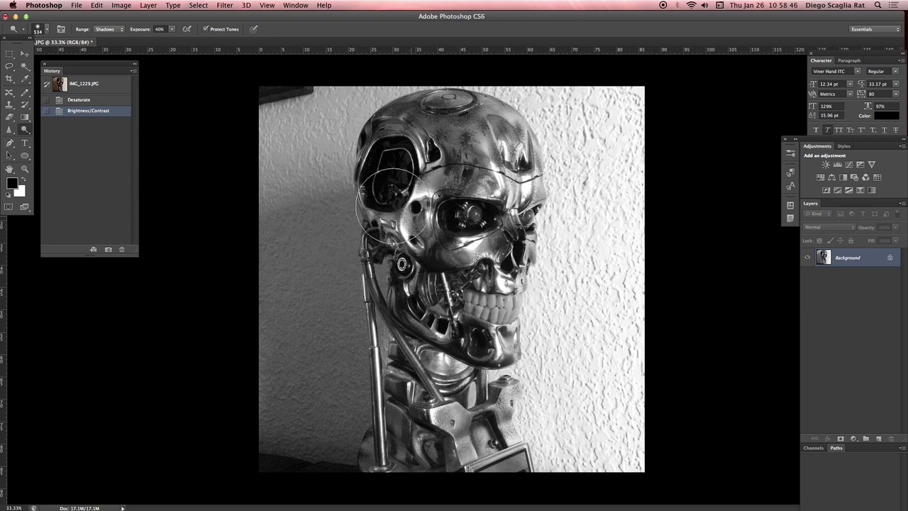
Dodge the shadows at 40% exposure inside the large opening on the side of the skull.
{"action": "left_click_drag", "start_coordinate": [23, 127], "coordinate": [58, 126]}
{"action": "left_click", "coordinate": [106, 29]}
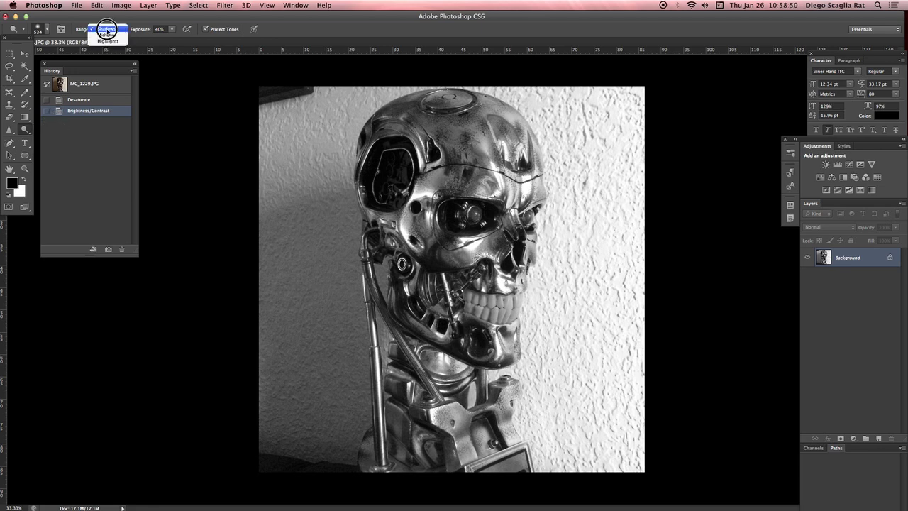
{"action": "left_click", "coordinate": [120, 28]}
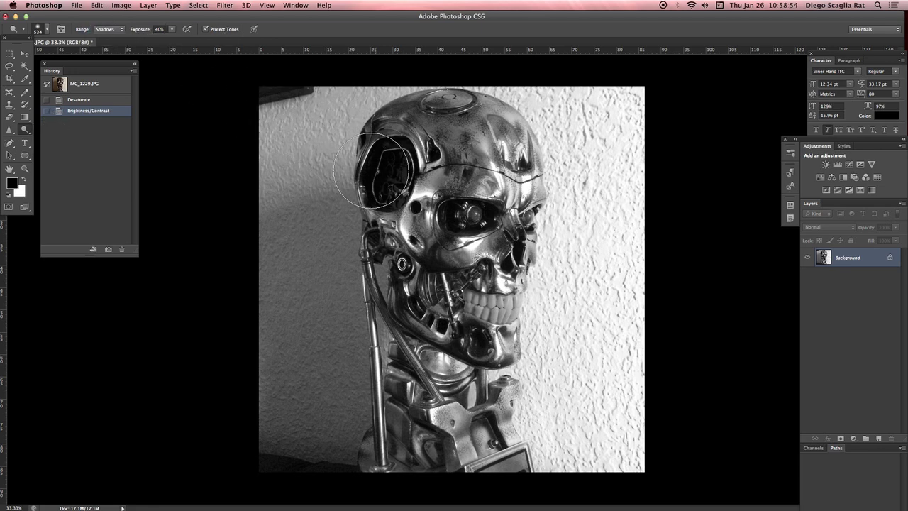
{"action": "left_click_drag", "start_coordinate": [356, 168], "coordinate": [364, 166]}
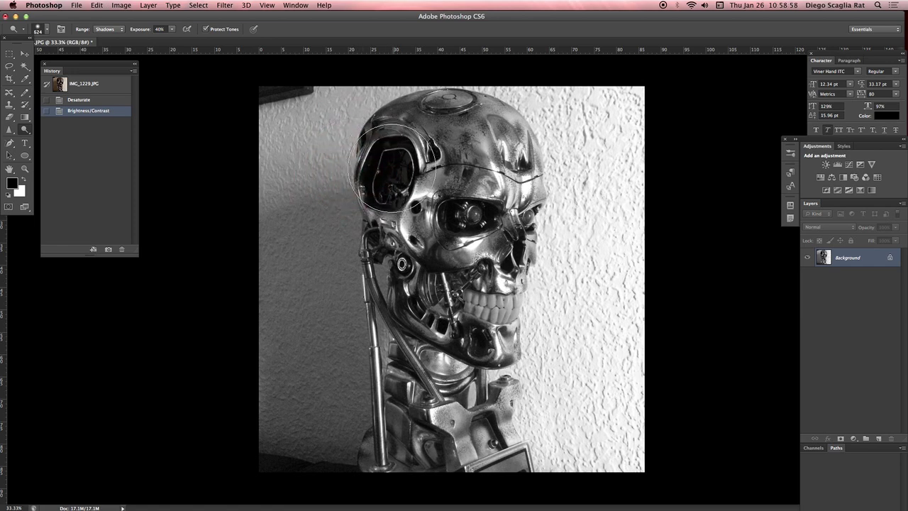
{"action": "mouse_move", "coordinate": [390, 165]}
{"action": "left_mouse_down"}
{"action": "mouse_move", "coordinate": [416, 155]}
{"action": "mouse_move", "coordinate": [397, 177]}
{"action": "mouse_move", "coordinate": [386, 177]}
{"action": "mouse_move", "coordinate": [395, 165]}
{"action": "mouse_move", "coordinate": [375, 174]}
{"action": "left_mouse_up"}
{"action": "left_click_drag", "start_coordinate": [388, 158], "coordinate": [380, 174]}
{"action": "mouse_move", "coordinate": [382, 175]}
{"action": "left_mouse_down"}
{"action": "mouse_move", "coordinate": [404, 181]}
{"action": "mouse_move", "coordinate": [406, 157]}
{"action": "mouse_move", "coordinate": [388, 175]}
{"action": "left_mouse_up"}
{"action": "left_click_drag", "start_coordinate": [376, 200], "coordinate": [378, 205]}
{"action": "left_click_drag", "start_coordinate": [387, 170], "coordinate": [386, 161]}
{"action": "mouse_move", "coordinate": [388, 158]}
{"action": "left_mouse_down"}
{"action": "mouse_move", "coordinate": [359, 145]}
{"action": "mouse_move", "coordinate": [376, 139]}
{"action": "left_mouse_up"}
Dodge the dark recesses at the temple and forehead and a spot on the crown, keeping the Shadows range.
{"action": "mouse_move", "coordinate": [429, 142]}
{"action": "left_mouse_down"}
{"action": "mouse_move", "coordinate": [440, 144]}
{"action": "mouse_move", "coordinate": [413, 151]}
{"action": "left_mouse_up"}
{"action": "left_click", "coordinate": [435, 150]}
{"action": "left_click", "coordinate": [433, 150]}
{"action": "left_click", "coordinate": [432, 151]}
{"action": "left_click", "coordinate": [432, 152]}
{"action": "left_click", "coordinate": [431, 151]}
{"action": "left_click", "coordinate": [520, 164]}
{"action": "left_click", "coordinate": [520, 163]}
{"action": "left_click", "coordinate": [446, 110]}
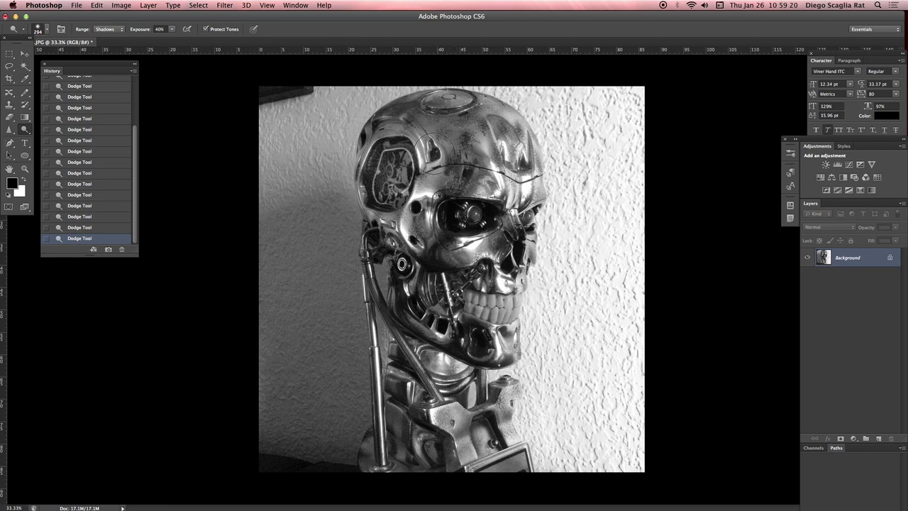
Dodge the shadows in the nose cavity, under the cheekbone, around the jaw joint and along the lower jaw.
{"action": "left_click", "coordinate": [510, 249]}
{"action": "left_click", "coordinate": [507, 256]}
{"action": "left_click", "coordinate": [507, 256]}
{"action": "mouse_move", "coordinate": [458, 269]}
{"action": "left_mouse_down"}
{"action": "mouse_move", "coordinate": [525, 248]}
{"action": "mouse_move", "coordinate": [513, 241]}
{"action": "mouse_move", "coordinate": [467, 298]}
{"action": "mouse_move", "coordinate": [530, 247]}
{"action": "mouse_move", "coordinate": [526, 223]}
{"action": "mouse_move", "coordinate": [445, 239]}
{"action": "mouse_move", "coordinate": [487, 215]}
{"action": "mouse_move", "coordinate": [447, 227]}
{"action": "mouse_move", "coordinate": [452, 215]}
{"action": "mouse_move", "coordinate": [464, 223]}
{"action": "mouse_move", "coordinate": [457, 217]}
{"action": "mouse_move", "coordinate": [468, 198]}
{"action": "mouse_move", "coordinate": [382, 243]}
{"action": "mouse_move", "coordinate": [421, 209]}
{"action": "mouse_move", "coordinate": [412, 210]}
{"action": "mouse_move", "coordinate": [416, 246]}
{"action": "mouse_move", "coordinate": [376, 252]}
{"action": "mouse_move", "coordinate": [426, 251]}
{"action": "mouse_move", "coordinate": [423, 209]}
{"action": "mouse_move", "coordinate": [374, 241]}
{"action": "mouse_move", "coordinate": [382, 243]}
{"action": "mouse_move", "coordinate": [369, 265]}
{"action": "mouse_move", "coordinate": [376, 242]}
{"action": "mouse_move", "coordinate": [392, 261]}
{"action": "mouse_move", "coordinate": [381, 258]}
{"action": "mouse_move", "coordinate": [452, 294]}
{"action": "mouse_move", "coordinate": [485, 273]}
{"action": "left_mouse_up"}
{"action": "mouse_move", "coordinate": [423, 304]}
{"action": "left_mouse_down"}
{"action": "mouse_move", "coordinate": [436, 321]}
{"action": "mouse_move", "coordinate": [413, 310]}
{"action": "mouse_move", "coordinate": [501, 340]}
{"action": "mouse_move", "coordinate": [421, 317]}
{"action": "mouse_move", "coordinate": [430, 322]}
{"action": "mouse_move", "coordinate": [388, 280]}
{"action": "mouse_move", "coordinate": [365, 234]}
{"action": "left_mouse_up"}
{"action": "mouse_move", "coordinate": [406, 366]}
{"action": "left_mouse_down"}
{"action": "mouse_move", "coordinate": [436, 404]}
{"action": "mouse_move", "coordinate": [492, 425]}
{"action": "mouse_move", "coordinate": [470, 367]}
{"action": "mouse_move", "coordinate": [437, 413]}
{"action": "mouse_move", "coordinate": [438, 440]}
{"action": "mouse_move", "coordinate": [391, 392]}
{"action": "mouse_move", "coordinate": [436, 452]}
{"action": "mouse_move", "coordinate": [378, 458]}
{"action": "mouse_move", "coordinate": [385, 421]}
{"action": "mouse_move", "coordinate": [457, 347]}
{"action": "mouse_move", "coordinate": [475, 350]}
{"action": "mouse_move", "coordinate": [434, 319]}
{"action": "mouse_move", "coordinate": [445, 344]}
{"action": "left_mouse_up"}
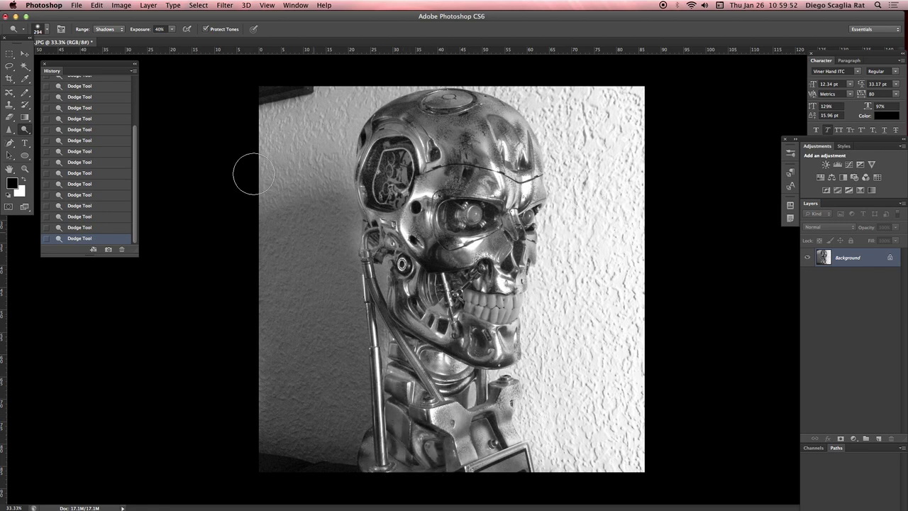
Set the Dodge tool to Midtones at 12% exposure and brighten the cheek mechanism and lower jaw.
{"action": "left_click", "coordinate": [106, 29]}
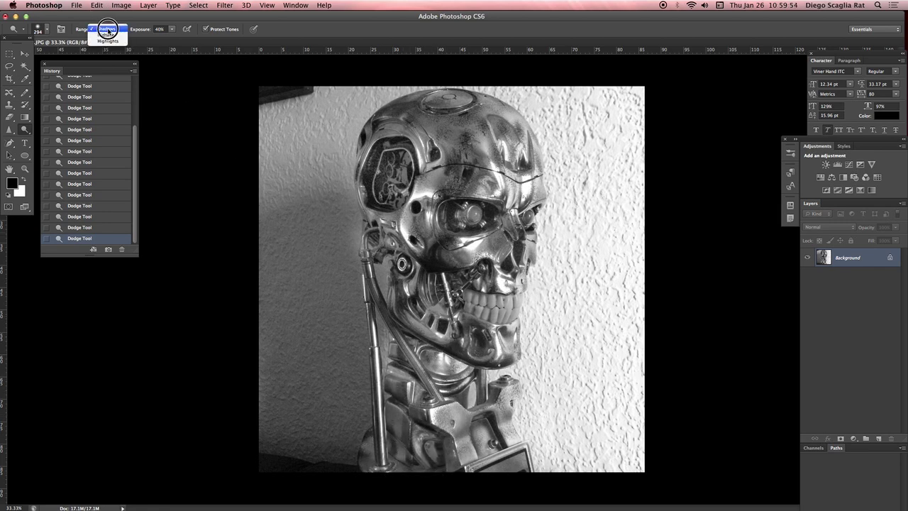
{"action": "left_click", "coordinate": [119, 16]}
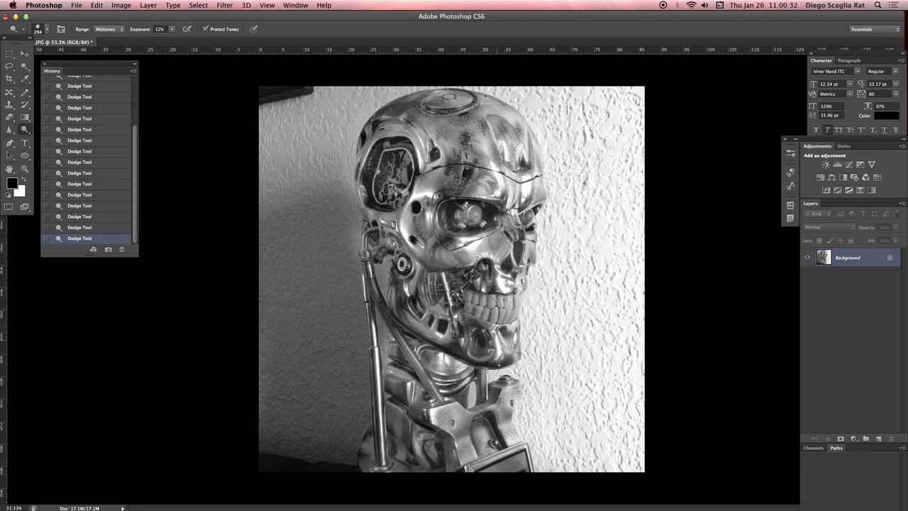
{"action": "mouse_move", "coordinate": [473, 301]}
{"action": "left_mouse_down"}
{"action": "mouse_move", "coordinate": [465, 323]}
{"action": "mouse_move", "coordinate": [370, 244]}
{"action": "left_mouse_up"}
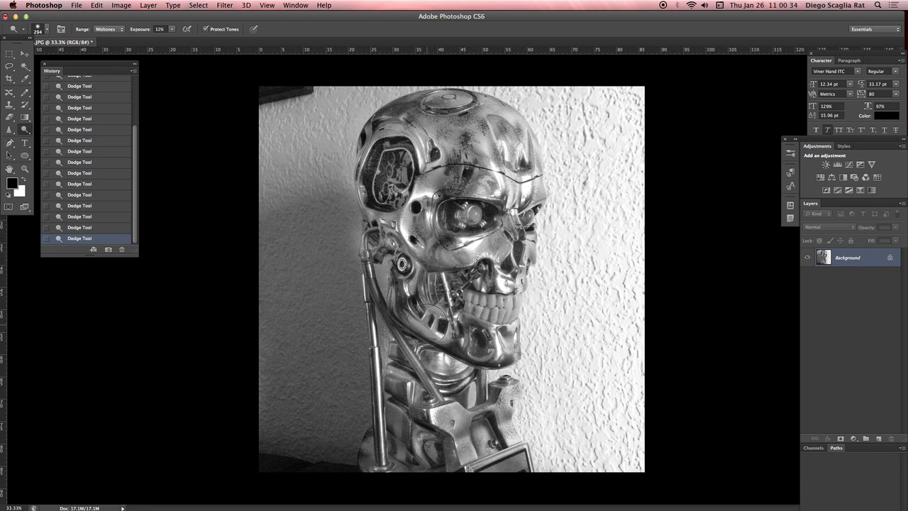
{"action": "mouse_move", "coordinate": [427, 325]}
{"action": "left_mouse_down"}
{"action": "mouse_move", "coordinate": [389, 280]}
{"action": "mouse_move", "coordinate": [474, 338]}
{"action": "left_mouse_up"}
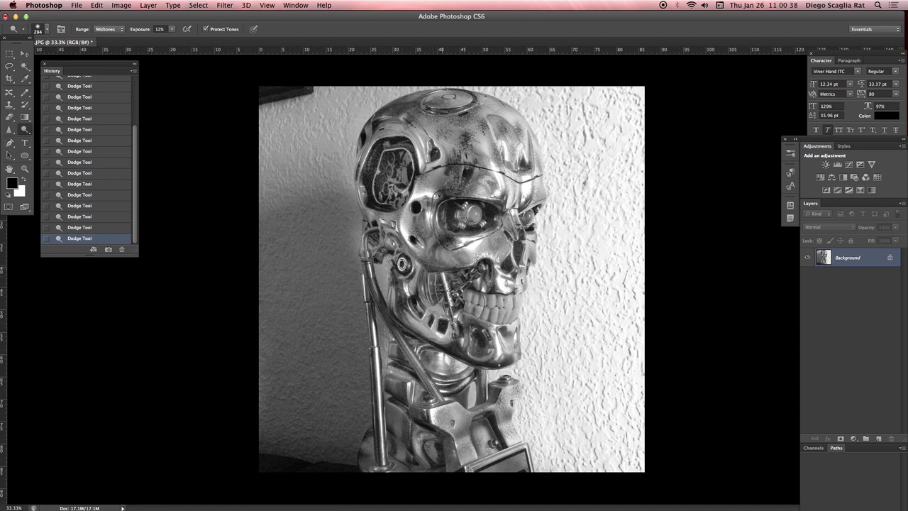
Dodge the midtones across the neck and the metal shoulder base below the skull.
{"action": "mouse_move", "coordinate": [503, 392]}
{"action": "left_mouse_down"}
{"action": "mouse_move", "coordinate": [509, 431]}
{"action": "mouse_move", "coordinate": [474, 393]}
{"action": "mouse_move", "coordinate": [476, 430]}
{"action": "mouse_move", "coordinate": [459, 441]}
{"action": "mouse_move", "coordinate": [414, 417]}
{"action": "mouse_move", "coordinate": [404, 459]}
{"action": "mouse_move", "coordinate": [383, 423]}
{"action": "left_mouse_up"}
{"action": "mouse_move", "coordinate": [395, 378]}
{"action": "left_mouse_down"}
{"action": "mouse_move", "coordinate": [427, 377]}
{"action": "mouse_move", "coordinate": [430, 359]}
{"action": "mouse_move", "coordinate": [469, 395]}
{"action": "left_mouse_up"}
{"action": "mouse_move", "coordinate": [414, 431]}
{"action": "left_mouse_down"}
{"action": "mouse_move", "coordinate": [400, 449]}
{"action": "mouse_move", "coordinate": [377, 452]}
{"action": "left_mouse_up"}
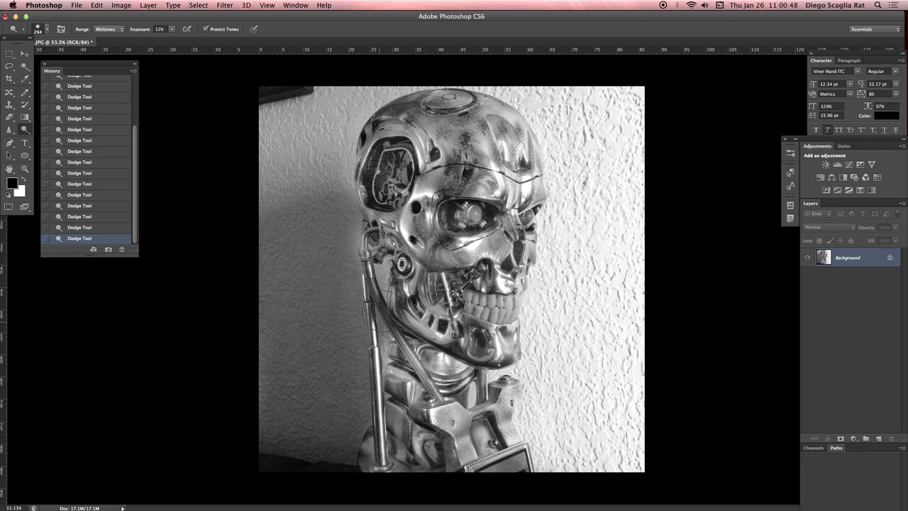
Dodge the midtones over the teeth, cheekbone, eye socket and brow of the skull.
{"action": "mouse_move", "coordinate": [408, 301]}
{"action": "left_mouse_down"}
{"action": "mouse_move", "coordinate": [419, 320]}
{"action": "mouse_move", "coordinate": [472, 300]}
{"action": "mouse_move", "coordinate": [497, 298]}
{"action": "mouse_move", "coordinate": [504, 307]}
{"action": "left_mouse_up"}
{"action": "mouse_move", "coordinate": [448, 280]}
{"action": "left_mouse_down"}
{"action": "mouse_move", "coordinate": [471, 286]}
{"action": "mouse_move", "coordinate": [513, 234]}
{"action": "mouse_move", "coordinate": [434, 252]}
{"action": "left_mouse_up"}
{"action": "mouse_move", "coordinate": [415, 205]}
{"action": "left_mouse_down"}
{"action": "mouse_move", "coordinate": [415, 245]}
{"action": "mouse_move", "coordinate": [362, 202]}
{"action": "mouse_move", "coordinate": [383, 142]}
{"action": "mouse_move", "coordinate": [377, 127]}
{"action": "mouse_move", "coordinate": [418, 105]}
{"action": "mouse_move", "coordinate": [385, 115]}
{"action": "mouse_move", "coordinate": [456, 86]}
{"action": "mouse_move", "coordinate": [509, 95]}
{"action": "mouse_move", "coordinate": [496, 108]}
{"action": "mouse_move", "coordinate": [391, 119]}
{"action": "mouse_move", "coordinate": [496, 119]}
{"action": "mouse_move", "coordinate": [522, 153]}
{"action": "mouse_move", "coordinate": [422, 217]}
{"action": "mouse_move", "coordinate": [436, 259]}
{"action": "mouse_move", "coordinate": [500, 241]}
{"action": "mouse_move", "coordinate": [482, 301]}
{"action": "left_mouse_up"}
{"action": "mouse_move", "coordinate": [448, 222]}
{"action": "left_mouse_down"}
{"action": "mouse_move", "coordinate": [491, 177]}
{"action": "mouse_move", "coordinate": [523, 186]}
{"action": "left_mouse_up"}
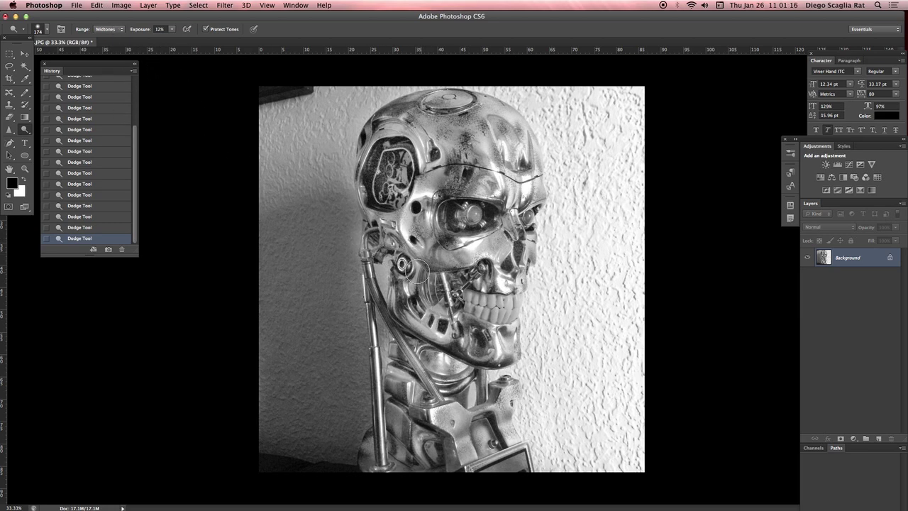
Sharpen the forehead and the area around the near eye with the Sharpen tool at 40% strength.
{"action": "left_click", "coordinate": [10, 130]}
{"action": "left_click", "coordinate": [9, 131]}
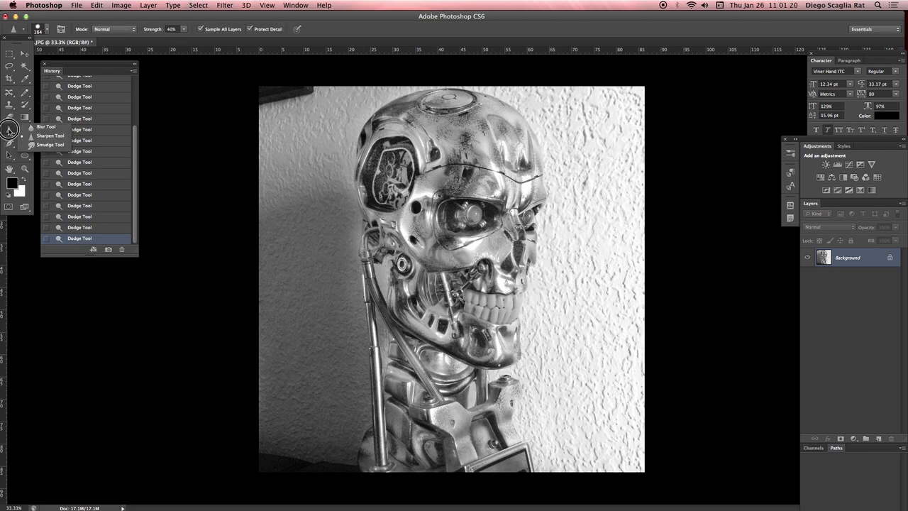
{"action": "left_click", "coordinate": [61, 137]}
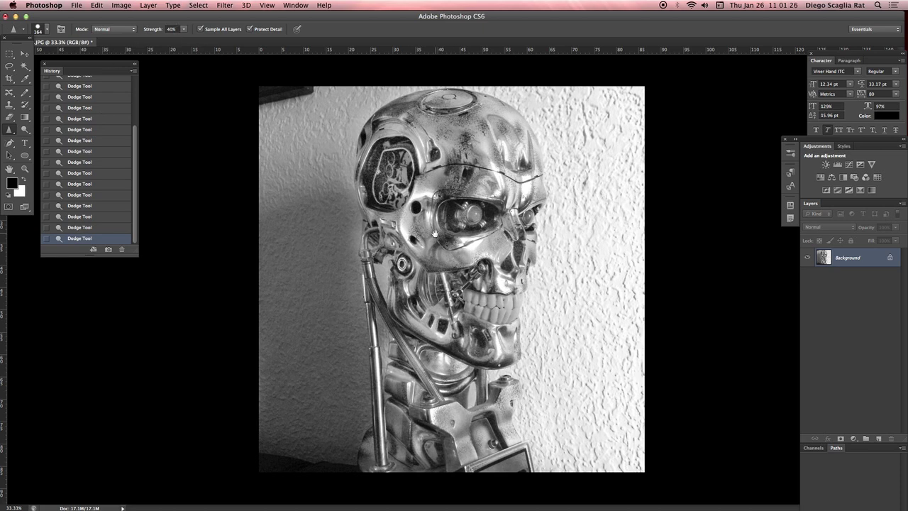
{"action": "left_click_drag", "start_coordinate": [427, 183], "coordinate": [448, 184]}
{"action": "key", "text": "super+plus"}
{"action": "left_click_drag", "start_coordinate": [415, 219], "coordinate": [439, 342]}
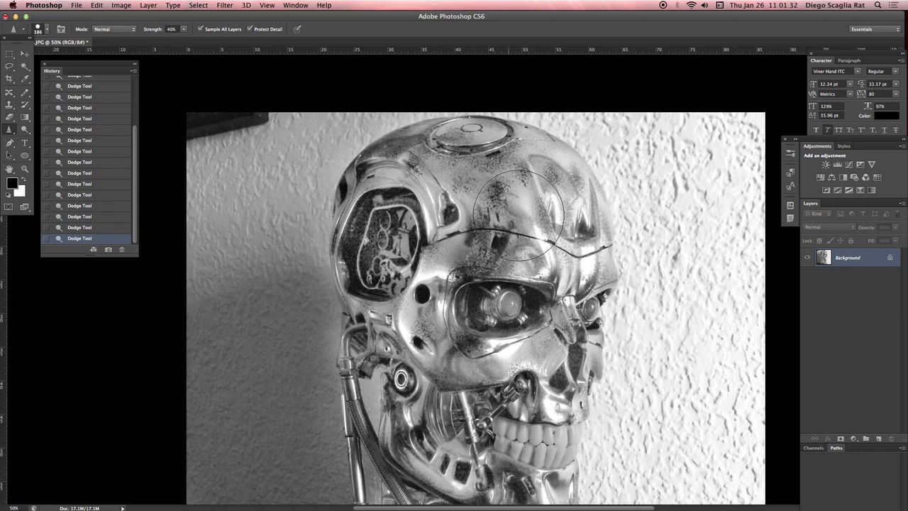
{"action": "key", "text": "super+plus"}
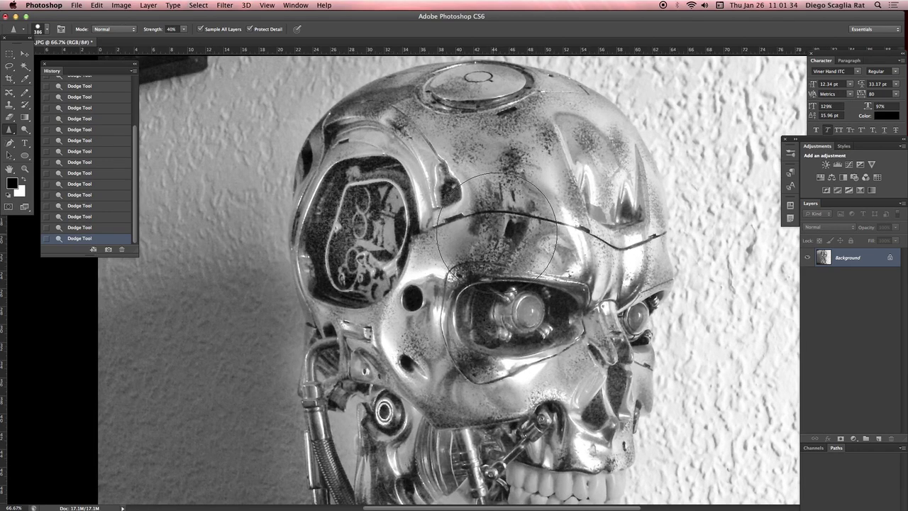
{"action": "left_click", "coordinate": [546, 207]}
{"action": "left_click_drag", "start_coordinate": [573, 228], "coordinate": [554, 230]}
{"action": "left_click_drag", "start_coordinate": [488, 246], "coordinate": [495, 347]}
Sharpen the round cap on top of the skull and the small recess at the temple.
{"action": "scroll", "coordinate": [495, 347], "scroll_direction": "up", "scroll_amount": 5}
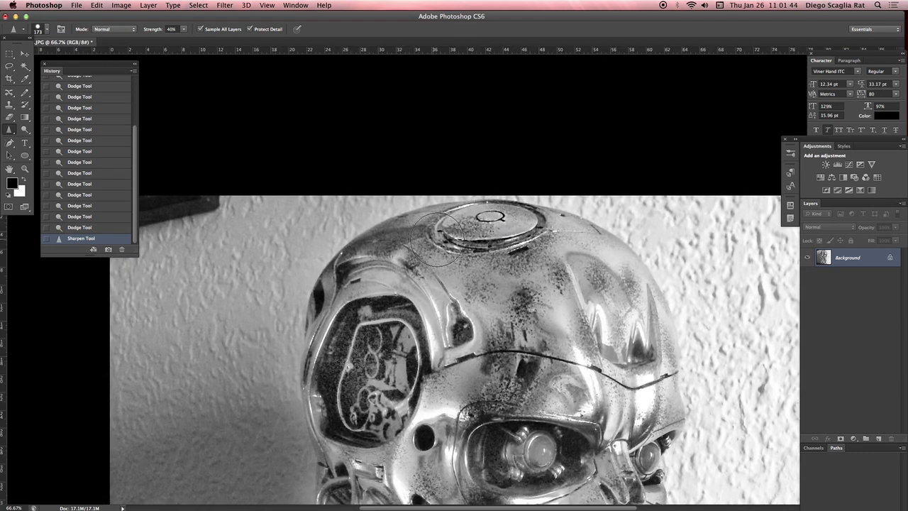
{"action": "mouse_move", "coordinate": [441, 238]}
{"action": "left_mouse_down"}
{"action": "mouse_move", "coordinate": [537, 214]}
{"action": "mouse_move", "coordinate": [466, 227]}
{"action": "left_mouse_up"}
{"action": "key", "text": "super+plus"}
{"action": "key", "text": "super+plus"}
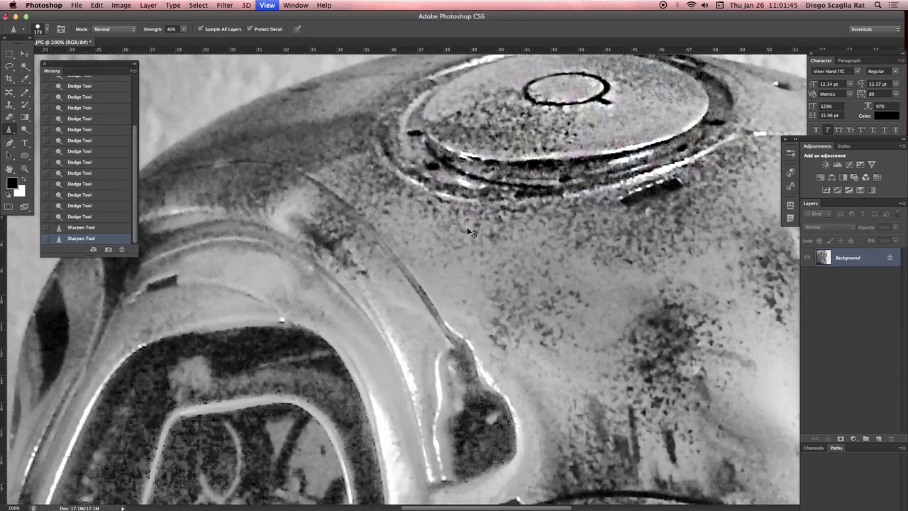
{"action": "scroll", "coordinate": [454, 255], "scroll_direction": "up", "scroll_amount": 2}
{"action": "key", "text": "super+minus"}
{"action": "scroll", "coordinate": [438, 261], "scroll_direction": "up", "scroll_amount": 3}
{"action": "left_click_drag", "start_coordinate": [442, 292], "coordinate": [402, 201]}
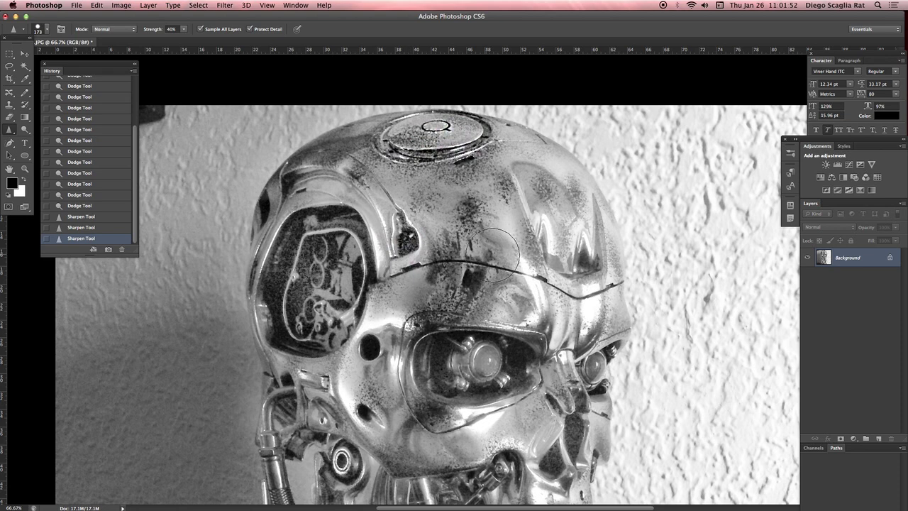
Sharpen the forehead's sculpted recesses and the circuitry inside the side opening.
{"action": "mouse_move", "coordinate": [490, 253]}
{"action": "left_mouse_down"}
{"action": "mouse_move", "coordinate": [567, 291]}
{"action": "mouse_move", "coordinate": [600, 287]}
{"action": "mouse_move", "coordinate": [584, 285]}
{"action": "left_mouse_up"}
{"action": "mouse_move", "coordinate": [579, 254]}
{"action": "left_mouse_down"}
{"action": "mouse_move", "coordinate": [587, 244]}
{"action": "mouse_move", "coordinate": [537, 202]}
{"action": "left_mouse_up"}
{"action": "left_click", "coordinate": [536, 200]}
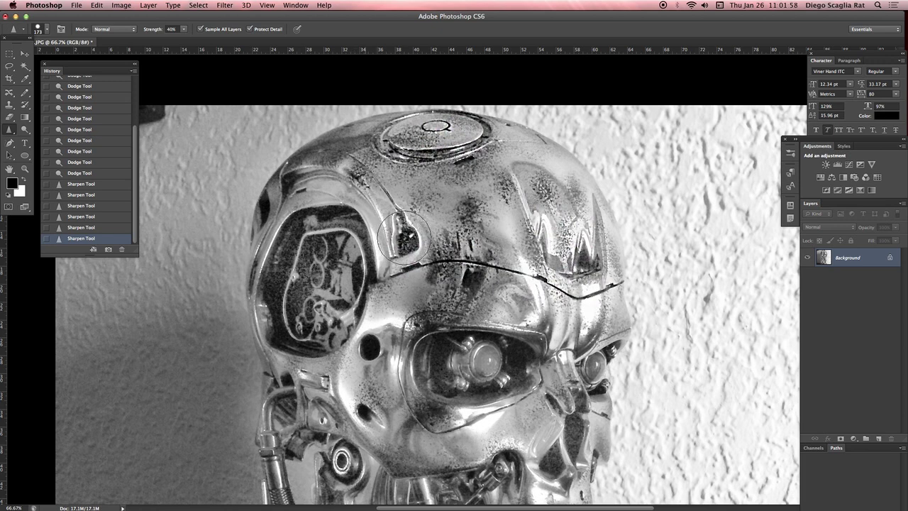
{"action": "left_click_drag", "start_coordinate": [316, 263], "coordinate": [355, 312]}
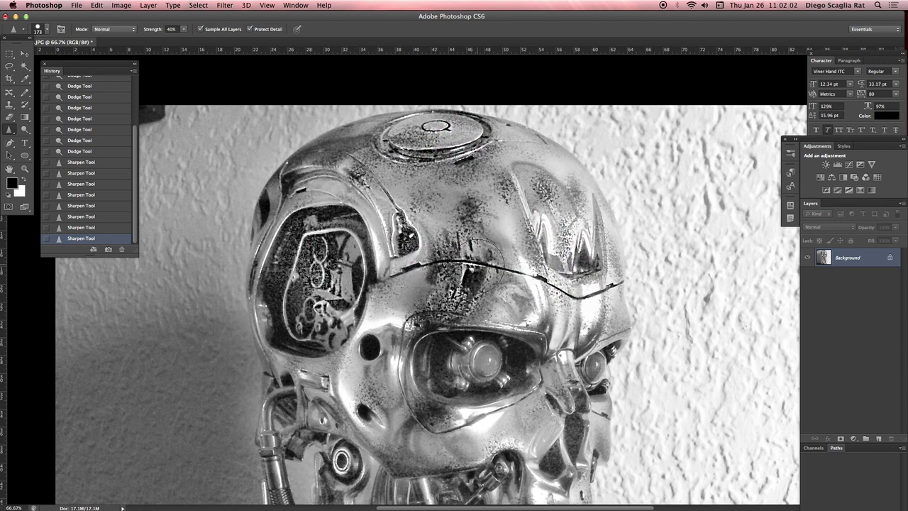
Sharpen the brow, the far eye, the nose bridge and the nose cavity.
{"action": "mouse_move", "coordinate": [477, 261]}
{"action": "left_mouse_down"}
{"action": "mouse_move", "coordinate": [533, 285]}
{"action": "mouse_move", "coordinate": [539, 316]}
{"action": "left_mouse_up"}
{"action": "left_click_drag", "start_coordinate": [608, 351], "coordinate": [602, 378]}
{"action": "scroll", "coordinate": [607, 379], "scroll_direction": "down", "scroll_amount": 5}
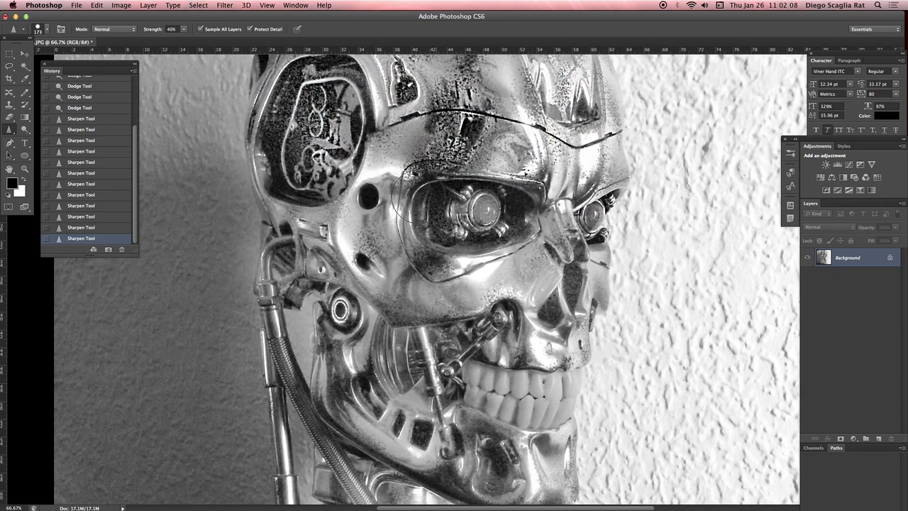
{"action": "left_click_drag", "start_coordinate": [558, 228], "coordinate": [570, 235]}
{"action": "left_click_drag", "start_coordinate": [574, 298], "coordinate": [570, 333]}
{"action": "mouse_move", "coordinate": [599, 251]}
{"action": "left_mouse_down"}
{"action": "mouse_move", "coordinate": [591, 308]}
{"action": "mouse_move", "coordinate": [573, 325]}
{"action": "left_mouse_up"}
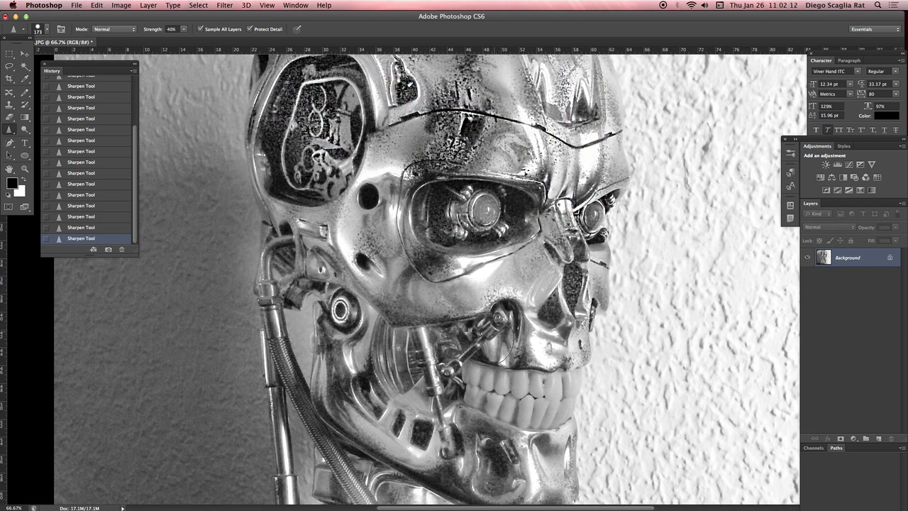
Sharpen the cheekbone, the jaw joint and pistons, the teeth, and the braided hose by the neck.
{"action": "mouse_move", "coordinate": [429, 298]}
{"action": "left_mouse_down"}
{"action": "mouse_move", "coordinate": [392, 291]}
{"action": "mouse_move", "coordinate": [383, 300]}
{"action": "mouse_move", "coordinate": [365, 260]}
{"action": "mouse_move", "coordinate": [363, 183]}
{"action": "mouse_move", "coordinate": [378, 178]}
{"action": "mouse_move", "coordinate": [330, 221]}
{"action": "left_mouse_up"}
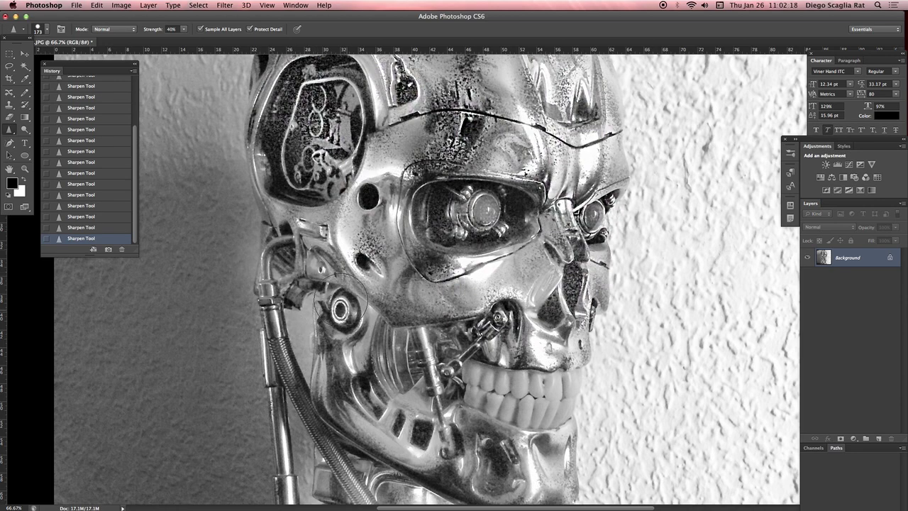
{"action": "left_click_drag", "start_coordinate": [383, 225], "coordinate": [502, 251]}
{"action": "key", "text": "super+r"}
{"action": "mouse_move", "coordinate": [529, 296]}
{"action": "left_mouse_down"}
{"action": "mouse_move", "coordinate": [541, 323]}
{"action": "mouse_move", "coordinate": [498, 370]}
{"action": "mouse_move", "coordinate": [431, 330]}
{"action": "left_mouse_up"}
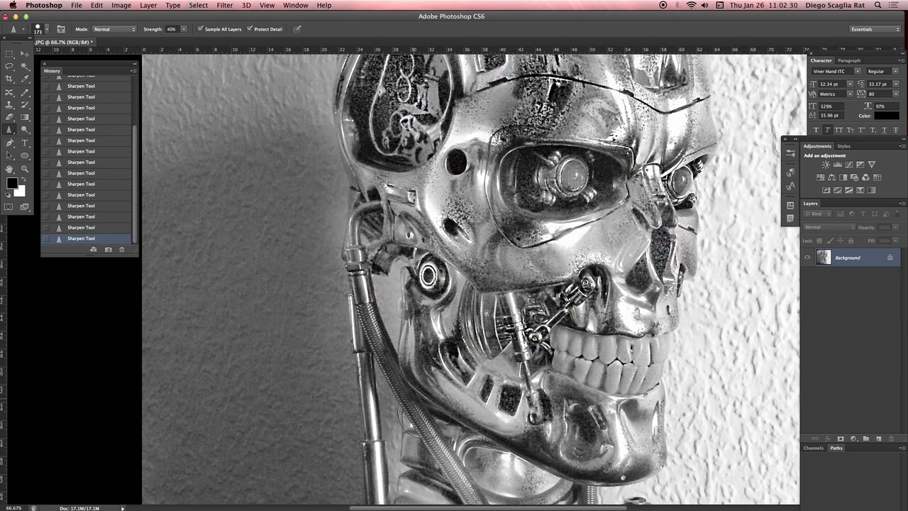
{"action": "scroll", "coordinate": [354, 234], "scroll_direction": "down", "scroll_amount": 5}
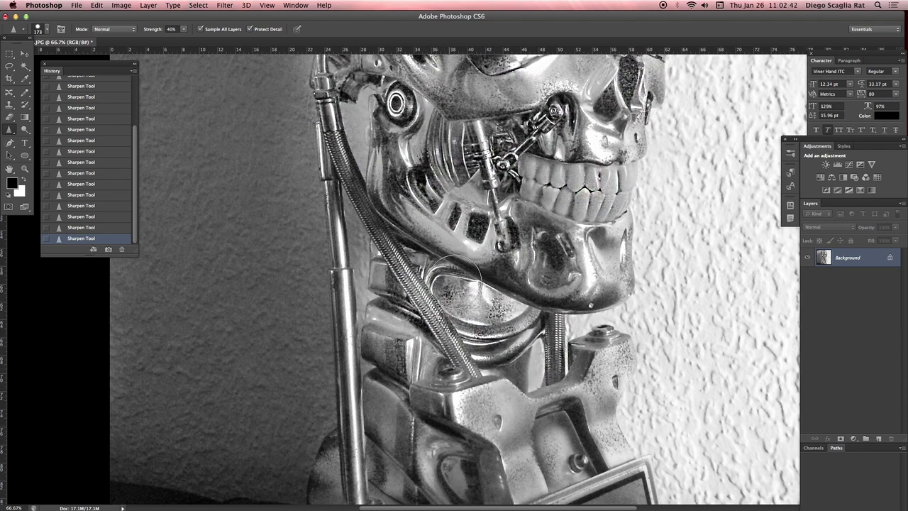
{"action": "left_click_drag", "start_coordinate": [450, 187], "coordinate": [424, 270]}
Sharpen the speckled metal around the lower hole in the cheekbone at close range.
{"action": "key", "text": "super+minus"}
{"action": "scroll", "coordinate": [432, 213], "scroll_direction": "up", "scroll_amount": 5}
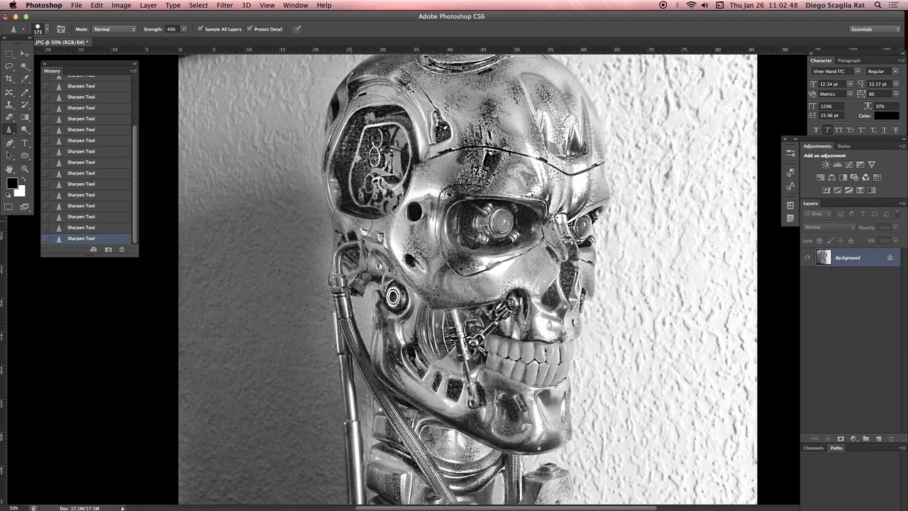
{"action": "scroll", "coordinate": [422, 211], "scroll_direction": "up", "scroll_amount": 6}
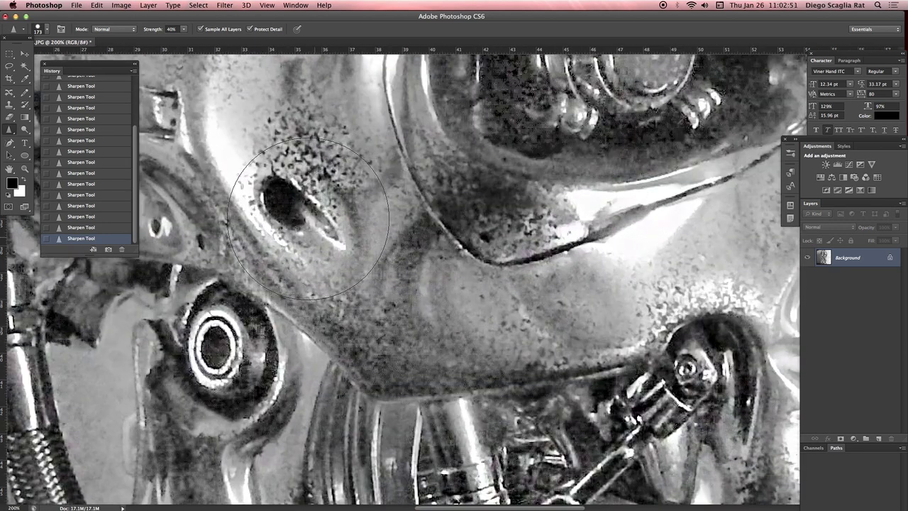
{"action": "key", "text": "super+plus"}
{"action": "left_click_drag", "start_coordinate": [302, 194], "coordinate": [444, 286]}
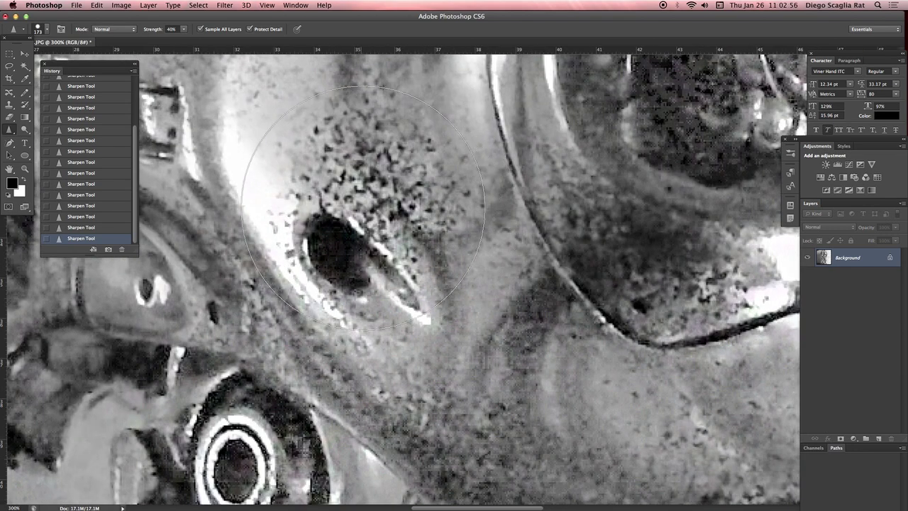
Desaturate the whole image again after the sharpening.
{"action": "left_click", "coordinate": [122, 5]}
{"action": "mouse_move", "coordinate": [141, 36]}
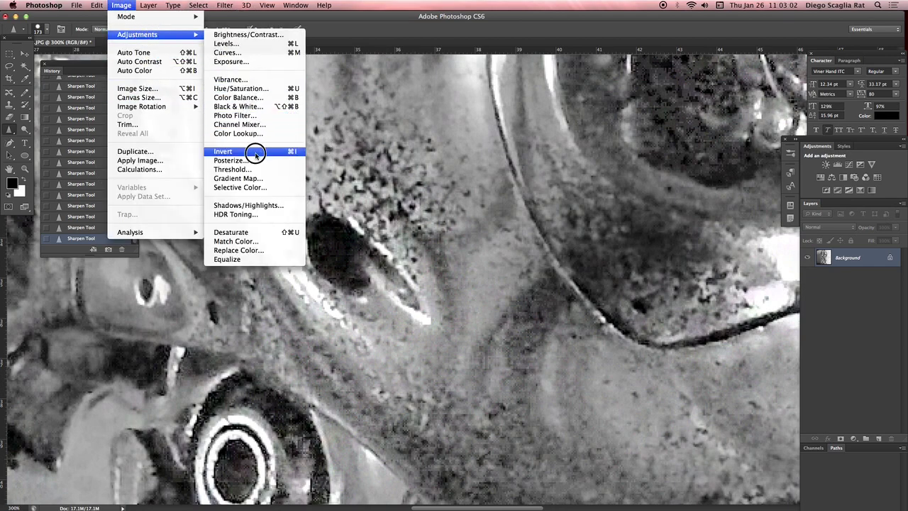
{"action": "left_click", "coordinate": [269, 235]}
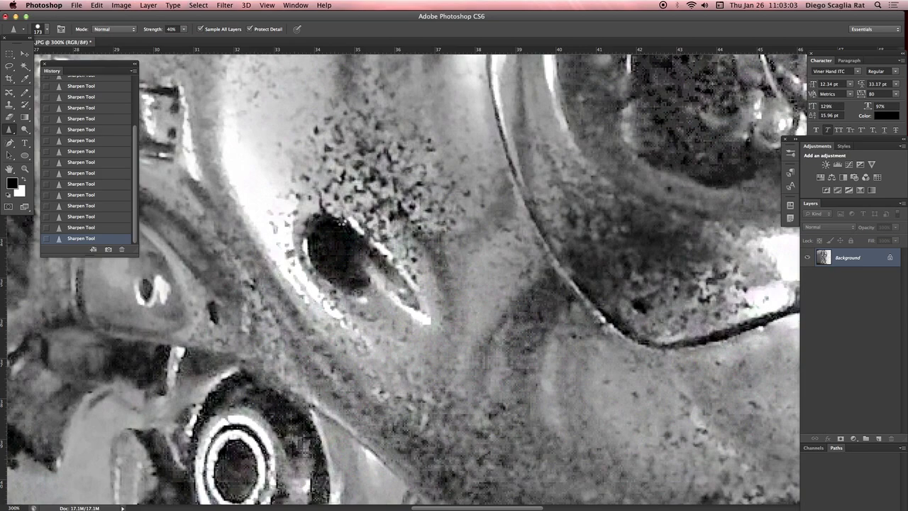
Dodge the highlights across the cranium and forehead with a 600 px brush at 6% exposure.
{"action": "key", "text": "super+minus"}
{"action": "key", "text": "super+minus"}
{"action": "key", "text": "super+minus"}
{"action": "key", "text": "super+minus"}
{"action": "key", "text": "super+minus"}
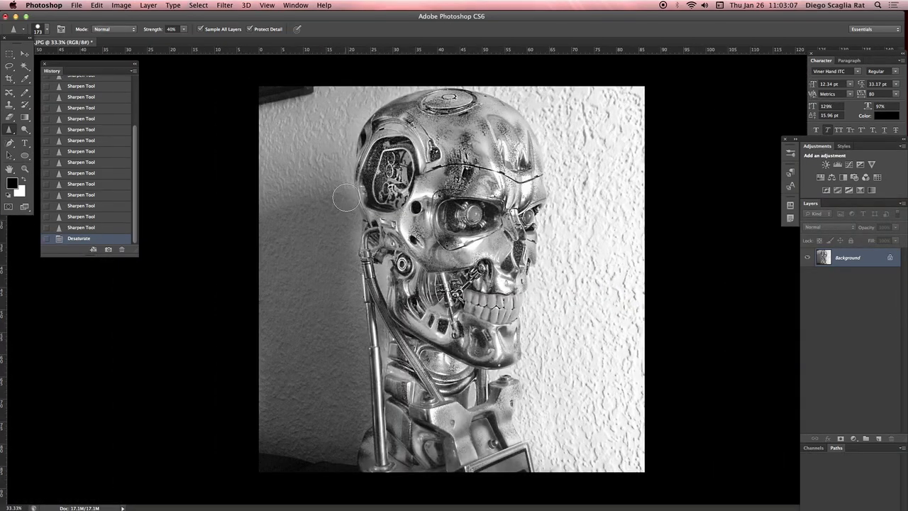
{"action": "key", "text": "p"}
{"action": "key", "text": "o"}
{"action": "left_click_drag", "start_coordinate": [26, 129], "coordinate": [52, 125]}
{"action": "left_click", "coordinate": [102, 29]}
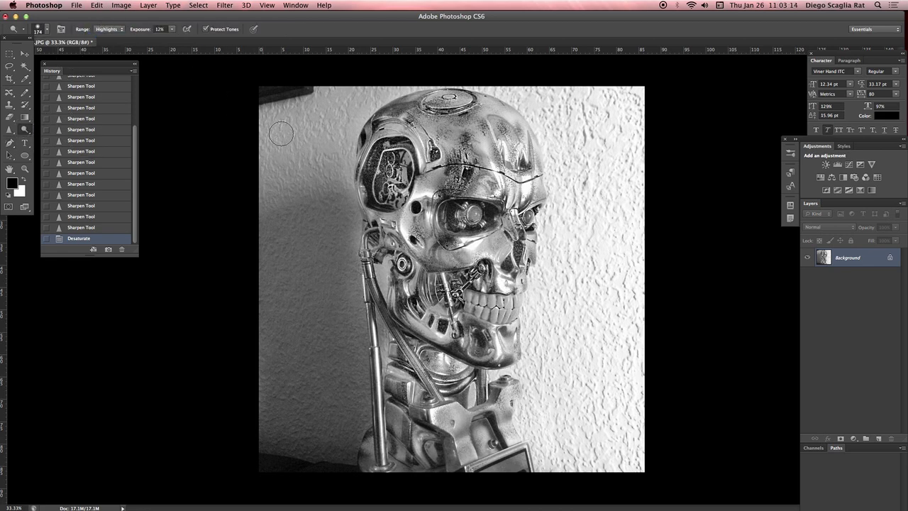
{"action": "left_click_drag", "start_coordinate": [377, 160], "coordinate": [407, 160]}
{"action": "left_click", "coordinate": [170, 29]}
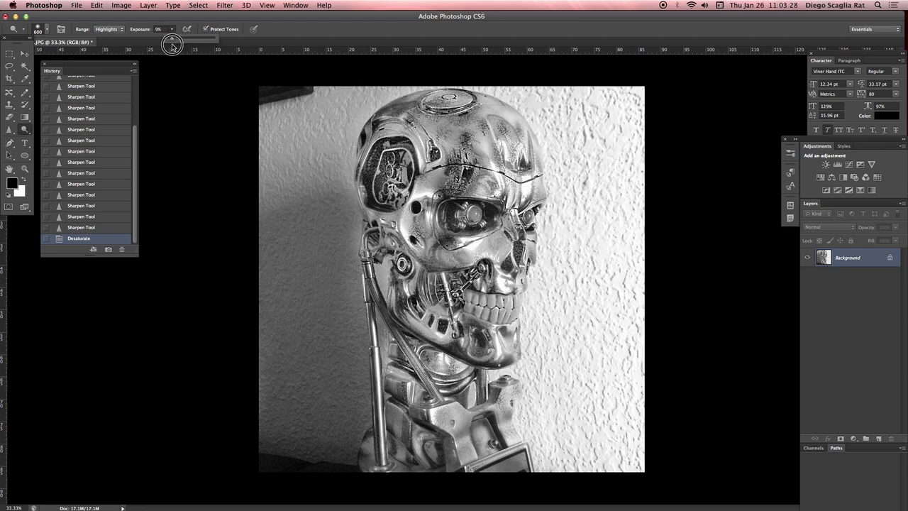
{"action": "left_click_drag", "start_coordinate": [171, 48], "coordinate": [170, 47]}
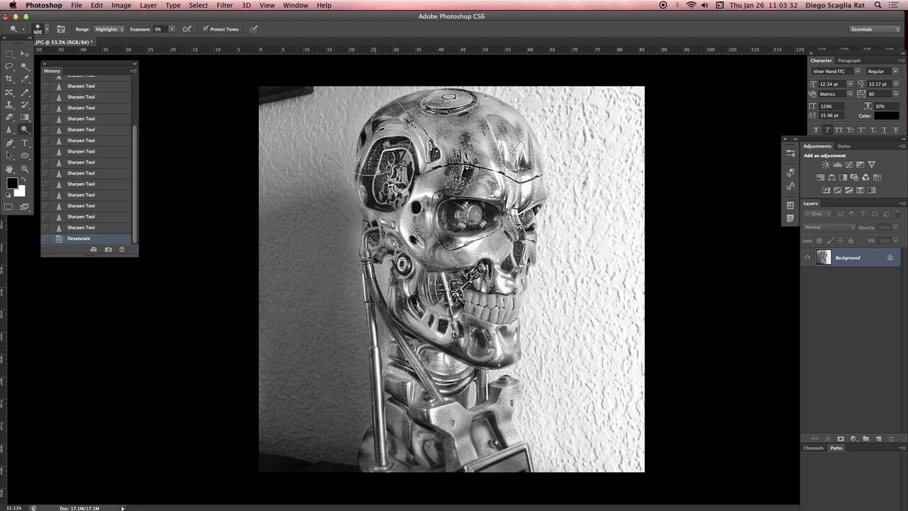
{"action": "mouse_move", "coordinate": [380, 144]}
{"action": "left_mouse_down"}
{"action": "mouse_move", "coordinate": [461, 121]}
{"action": "mouse_move", "coordinate": [417, 119]}
{"action": "mouse_move", "coordinate": [473, 109]}
{"action": "mouse_move", "coordinate": [436, 110]}
{"action": "mouse_move", "coordinate": [494, 119]}
{"action": "mouse_move", "coordinate": [526, 152]}
{"action": "mouse_move", "coordinate": [497, 127]}
{"action": "left_mouse_up"}
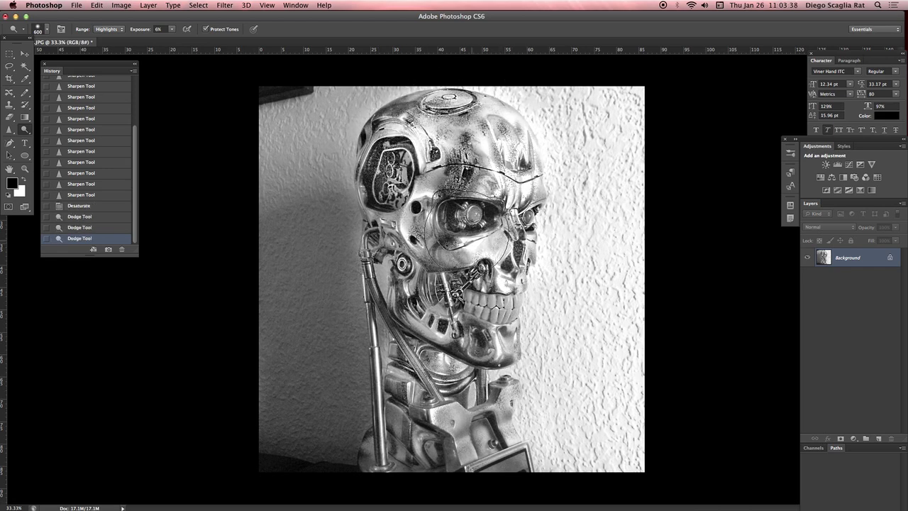
Dodge the highlights of the near and far eyes with a smaller brush at 6% exposure.
{"action": "left_click", "coordinate": [465, 217]}
{"action": "left_click", "coordinate": [467, 214]}
{"action": "left_click_drag", "start_coordinate": [473, 215], "coordinate": [433, 215]}
{"action": "left_click", "coordinate": [473, 216]}
{"action": "left_click", "coordinate": [473, 214]}
{"action": "left_click", "coordinate": [528, 219]}
{"action": "left_click", "coordinate": [528, 219]}
{"action": "left_click", "coordinate": [526, 220]}
{"action": "left_click", "coordinate": [527, 222]}
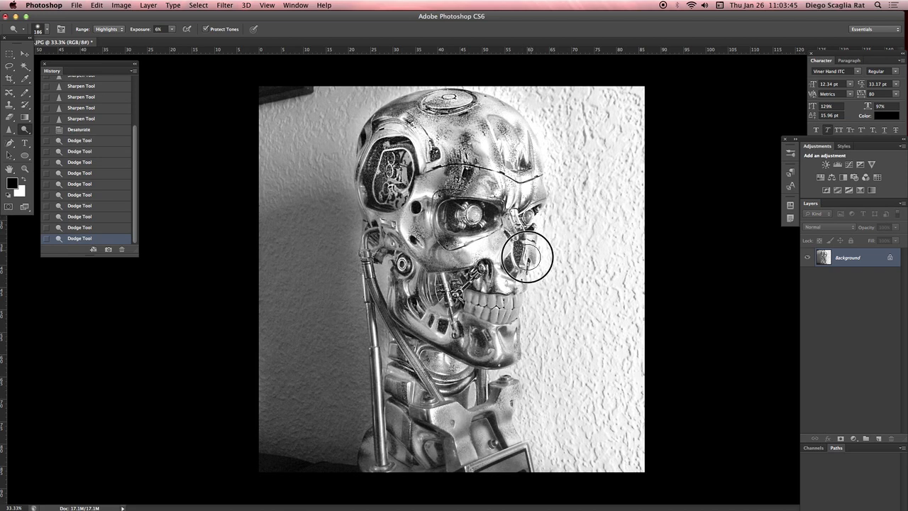
Dodge the highlights on the cheekbone, the jaw joint and jawline, and the teeth.
{"action": "left_click", "coordinate": [433, 255]}
{"action": "left_click", "coordinate": [433, 256]}
{"action": "left_click", "coordinate": [448, 254]}
{"action": "left_click", "coordinate": [449, 251]}
{"action": "mouse_move", "coordinate": [428, 188]}
{"action": "left_mouse_down"}
{"action": "mouse_move", "coordinate": [395, 157]}
{"action": "mouse_move", "coordinate": [371, 168]}
{"action": "mouse_move", "coordinate": [373, 147]}
{"action": "mouse_move", "coordinate": [357, 163]}
{"action": "mouse_move", "coordinate": [359, 146]}
{"action": "mouse_move", "coordinate": [380, 244]}
{"action": "left_mouse_up"}
{"action": "left_click", "coordinate": [402, 282]}
{"action": "mouse_move", "coordinate": [491, 345]}
{"action": "left_mouse_down"}
{"action": "mouse_move", "coordinate": [507, 345]}
{"action": "mouse_move", "coordinate": [429, 319]}
{"action": "mouse_move", "coordinate": [397, 294]}
{"action": "left_mouse_up"}
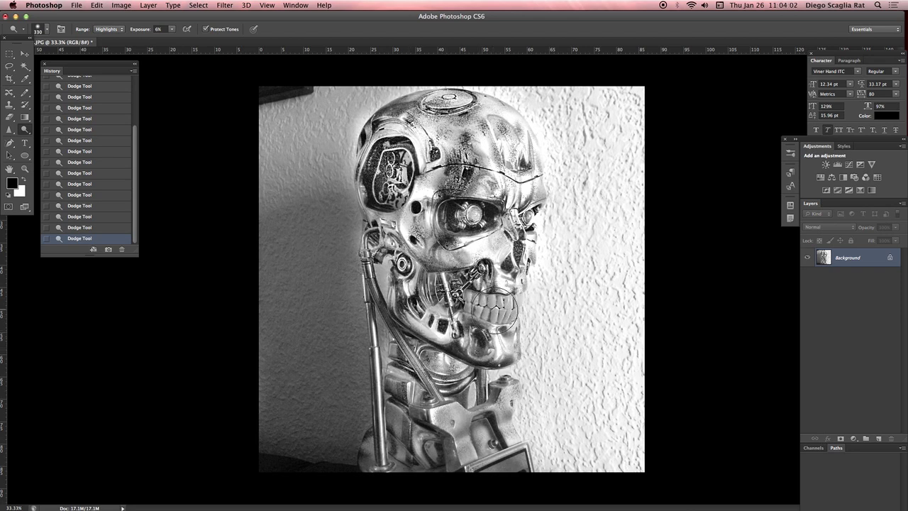
{"action": "mouse_move", "coordinate": [509, 313]}
{"action": "left_mouse_down"}
{"action": "mouse_move", "coordinate": [487, 313]}
{"action": "mouse_move", "coordinate": [515, 298]}
{"action": "mouse_move", "coordinate": [505, 317]}
{"action": "mouse_move", "coordinate": [472, 302]}
{"action": "mouse_move", "coordinate": [496, 312]}
{"action": "mouse_move", "coordinate": [489, 331]}
{"action": "mouse_move", "coordinate": [518, 310]}
{"action": "left_mouse_up"}
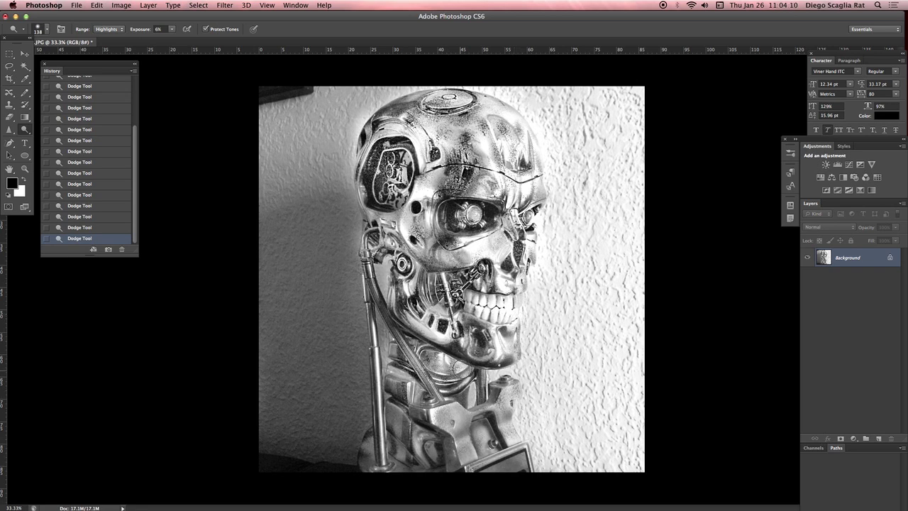
Dodge the highlights on the neck, its pistons and hoses, and the shoulder plates with a 138 px brush.
{"action": "mouse_move", "coordinate": [458, 366]}
{"action": "left_mouse_down"}
{"action": "mouse_move", "coordinate": [421, 360]}
{"action": "mouse_move", "coordinate": [432, 372]}
{"action": "mouse_move", "coordinate": [405, 405]}
{"action": "mouse_move", "coordinate": [397, 388]}
{"action": "mouse_move", "coordinate": [393, 424]}
{"action": "mouse_move", "coordinate": [426, 438]}
{"action": "mouse_move", "coordinate": [450, 435]}
{"action": "mouse_move", "coordinate": [461, 412]}
{"action": "mouse_move", "coordinate": [453, 423]}
{"action": "mouse_move", "coordinate": [473, 464]}
{"action": "mouse_move", "coordinate": [469, 428]}
{"action": "mouse_move", "coordinate": [505, 422]}
{"action": "mouse_move", "coordinate": [506, 430]}
{"action": "mouse_move", "coordinate": [490, 412]}
{"action": "mouse_move", "coordinate": [460, 431]}
{"action": "mouse_move", "coordinate": [437, 419]}
{"action": "mouse_move", "coordinate": [470, 403]}
{"action": "left_mouse_up"}
{"action": "mouse_move", "coordinate": [399, 394]}
{"action": "left_mouse_down"}
{"action": "mouse_move", "coordinate": [401, 428]}
{"action": "mouse_move", "coordinate": [389, 420]}
{"action": "mouse_move", "coordinate": [387, 454]}
{"action": "mouse_move", "coordinate": [371, 426]}
{"action": "mouse_move", "coordinate": [381, 422]}
{"action": "mouse_move", "coordinate": [370, 295]}
{"action": "left_mouse_up"}
{"action": "left_click_drag", "start_coordinate": [368, 255], "coordinate": [442, 393]}
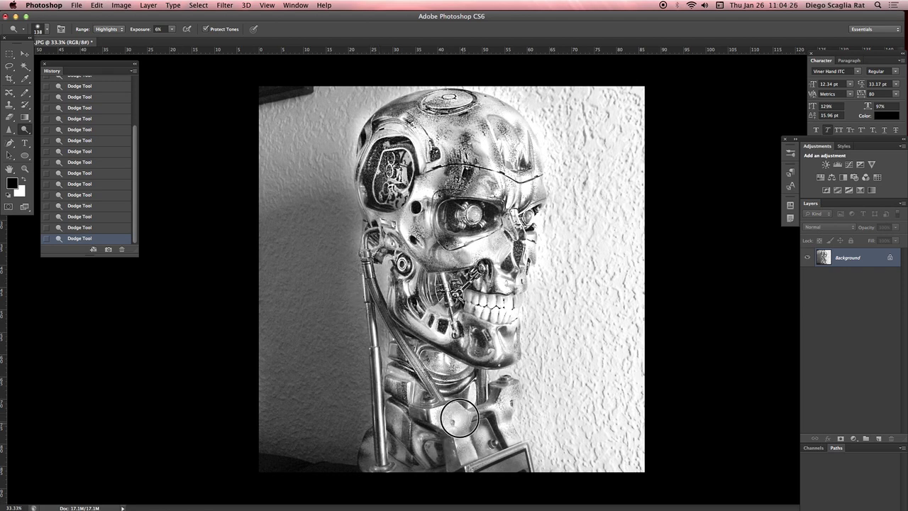
{"action": "mouse_move", "coordinate": [458, 417]}
{"action": "left_mouse_down"}
{"action": "mouse_move", "coordinate": [419, 431]}
{"action": "mouse_move", "coordinate": [391, 451]}
{"action": "left_mouse_up"}
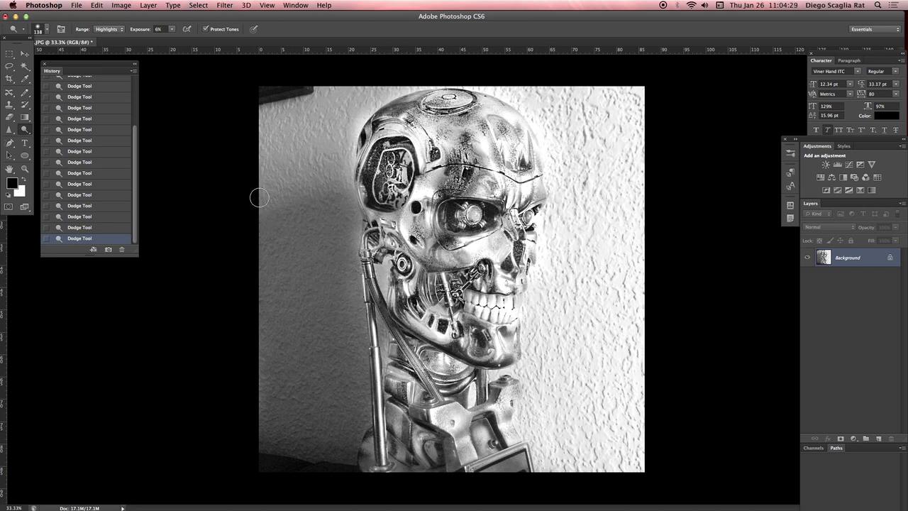